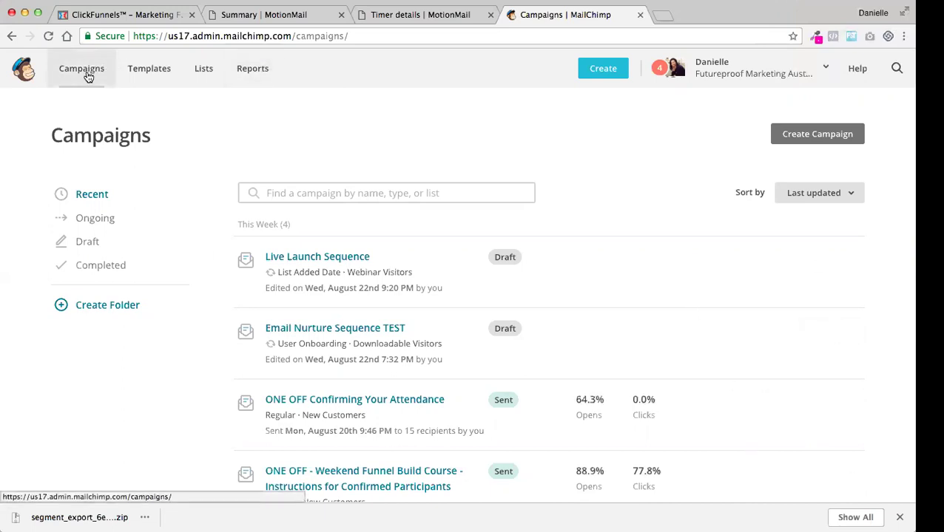
Step: Create a date-based automated email campaign using the List added date recipe
{"action": "left_click", "coordinate": [87, 74]}
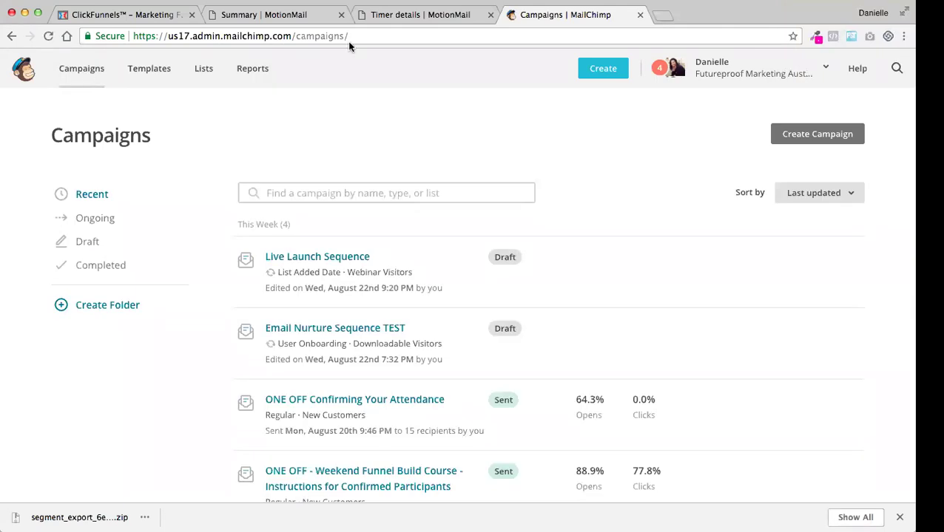
{"action": "left_click", "coordinate": [787, 135]}
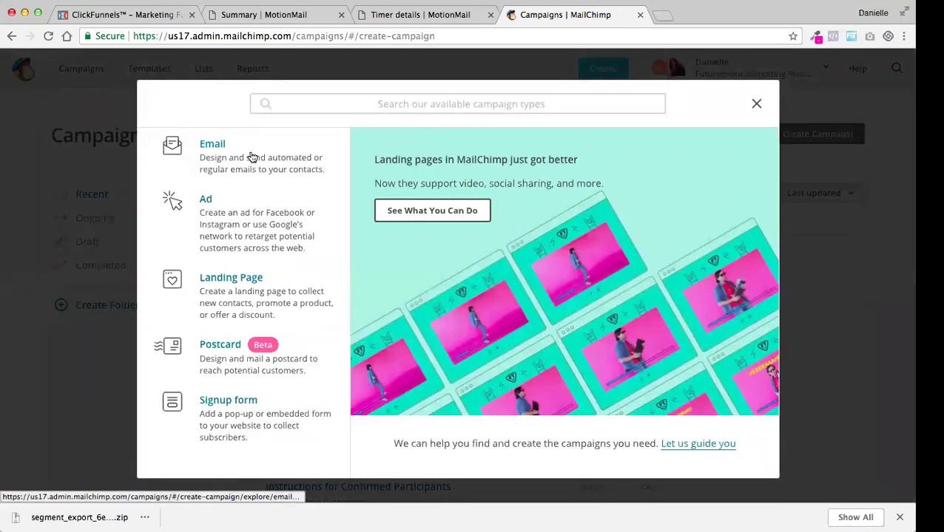
{"action": "left_click", "coordinate": [251, 157]}
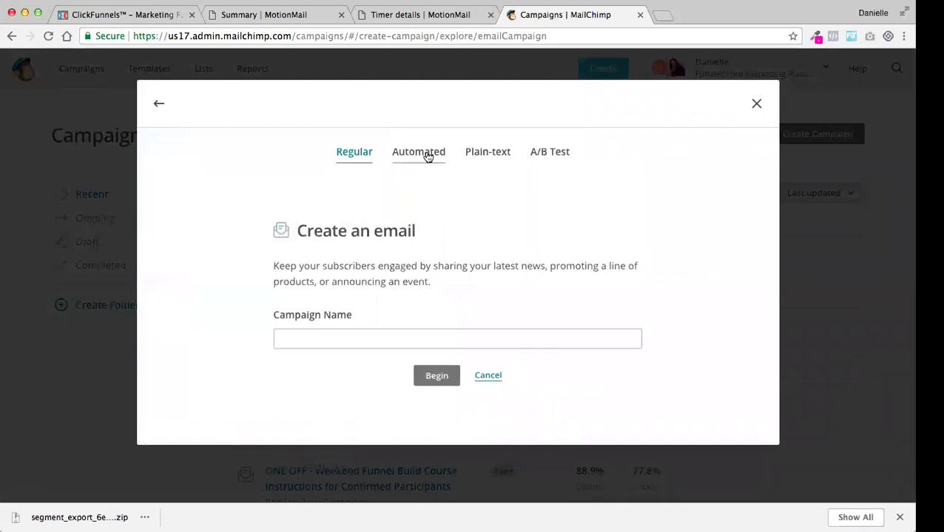
{"action": "left_click", "coordinate": [427, 155]}
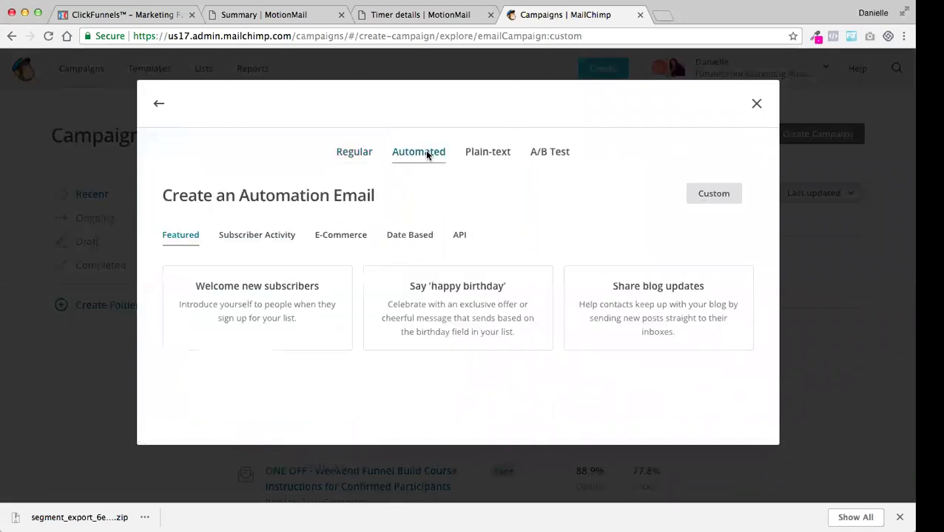
{"action": "left_click", "coordinate": [392, 244]}
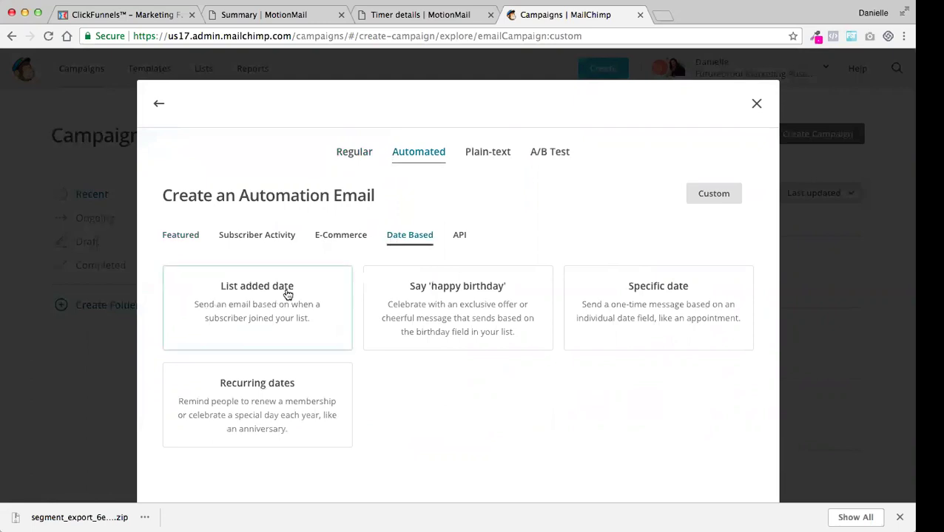
{"action": "left_click", "coordinate": [316, 294]}
Step: Name the campaign "Post Purchase Email Sequence TEST"
{"action": "left_click", "coordinate": [284, 267]}
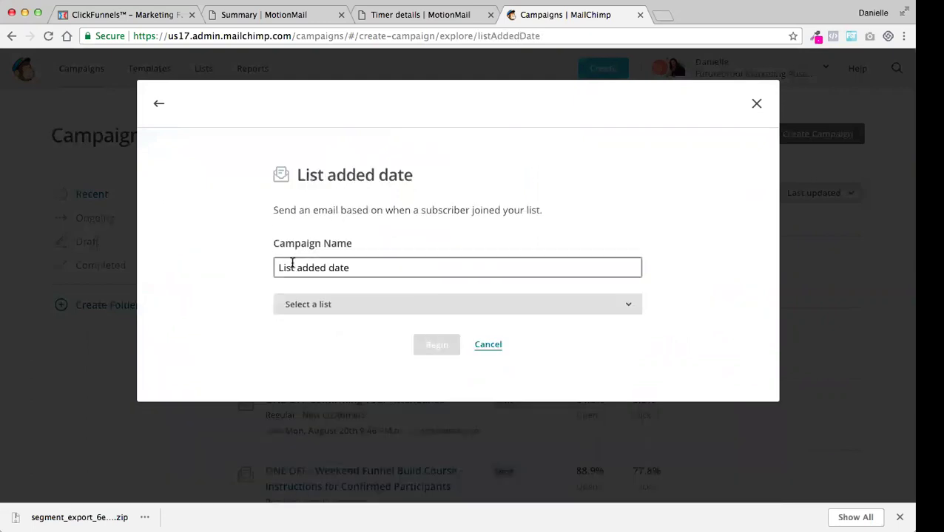
{"action": "left_click_drag", "start_coordinate": [358, 267], "coordinate": [274, 258]}
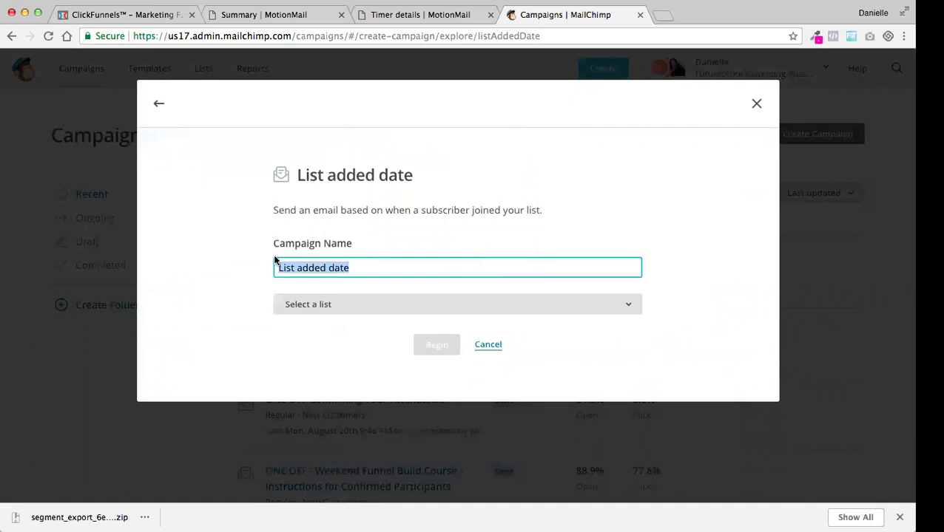
{"action": "type", "text": "Post Purchas"}
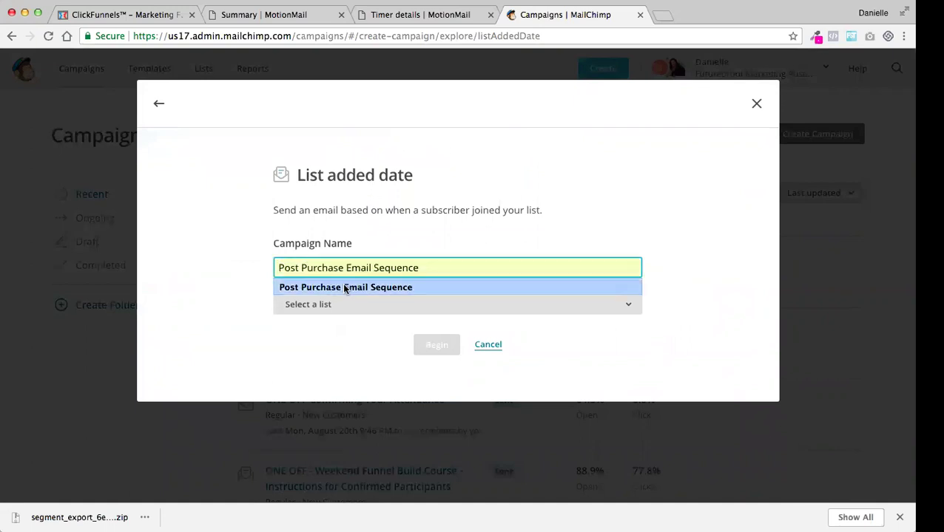
{"action": "left_click", "coordinate": [344, 288]}
{"action": "type", "text": "RES"}
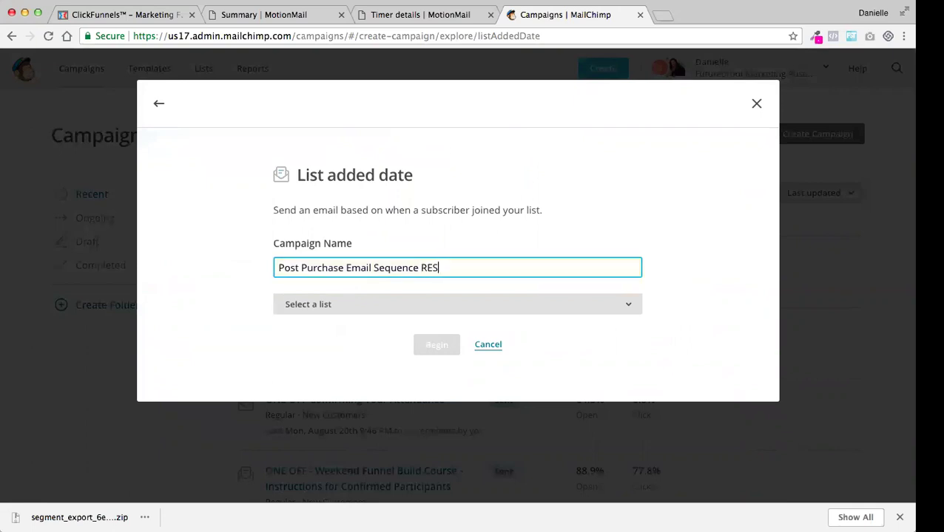
{"action": "key", "text": "BackSpace"}
{"action": "key", "text": "BackSpace"}
{"action": "key", "text": "BackSpace"}
{"action": "type", "text": "TEST"}
Step: Assign the New Customers list to the campaign and begin building the workflow
{"action": "left_click", "coordinate": [394, 306]}
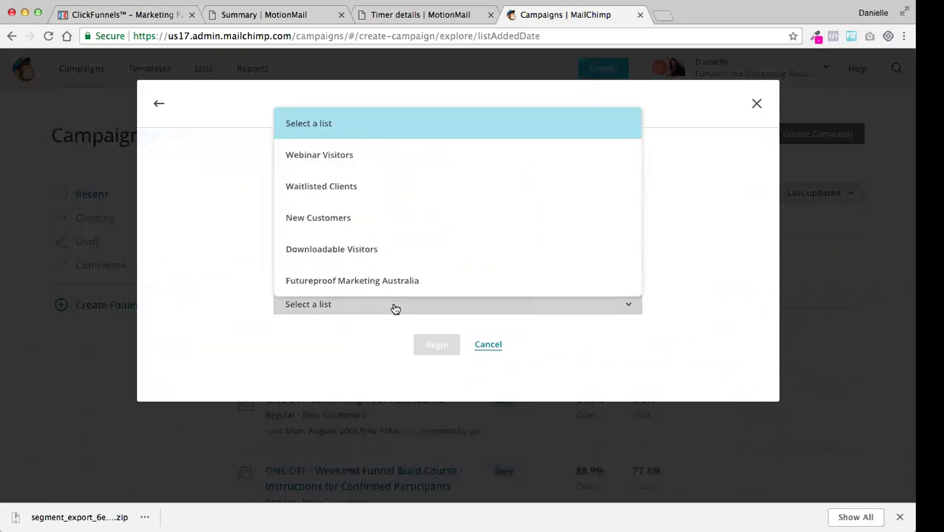
{"action": "left_click", "coordinate": [386, 167]}
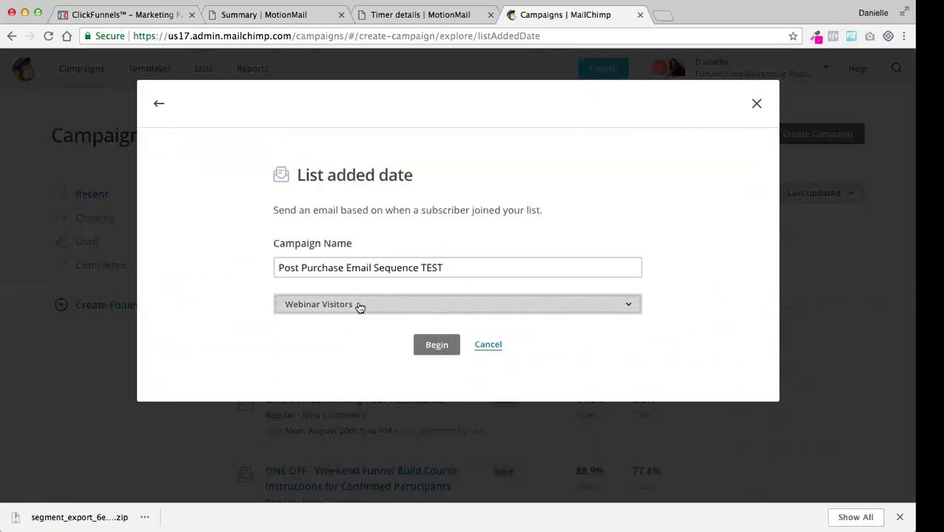
{"action": "left_click", "coordinate": [359, 306]}
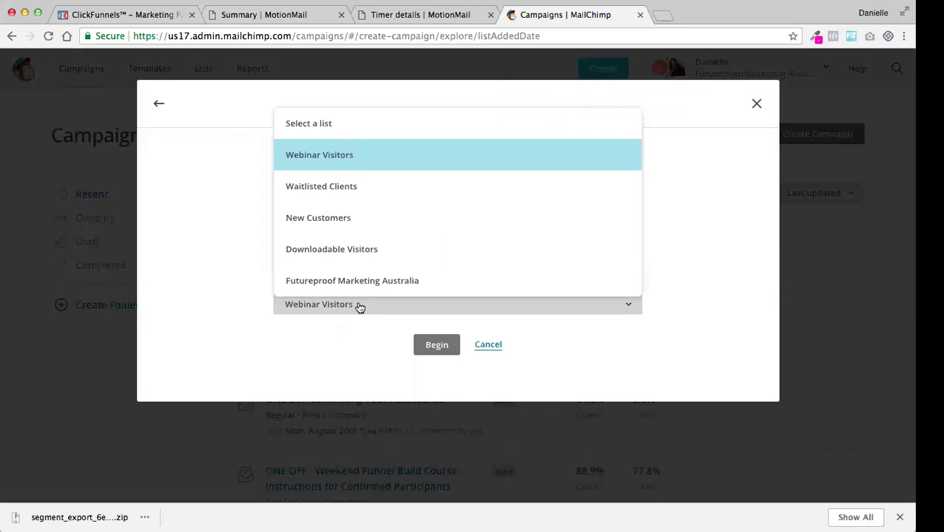
{"action": "left_click", "coordinate": [360, 230]}
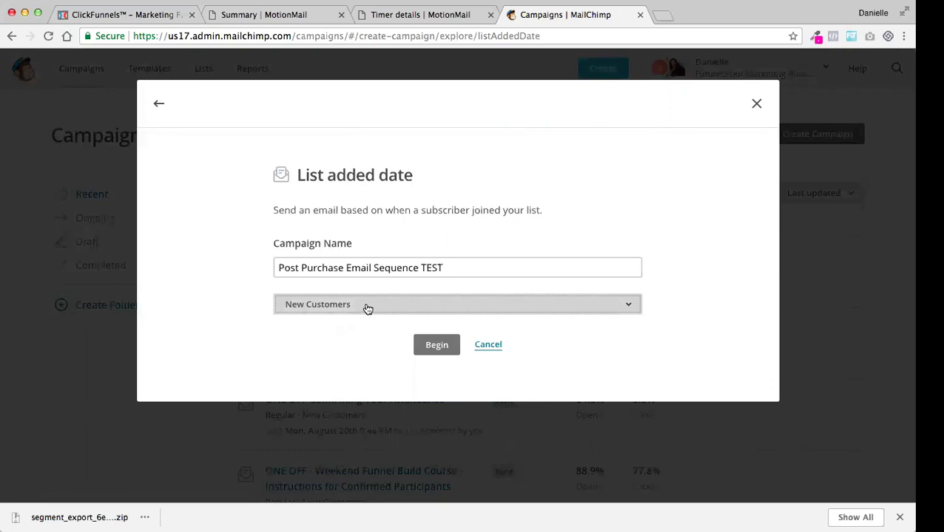
{"action": "left_click", "coordinate": [447, 349]}
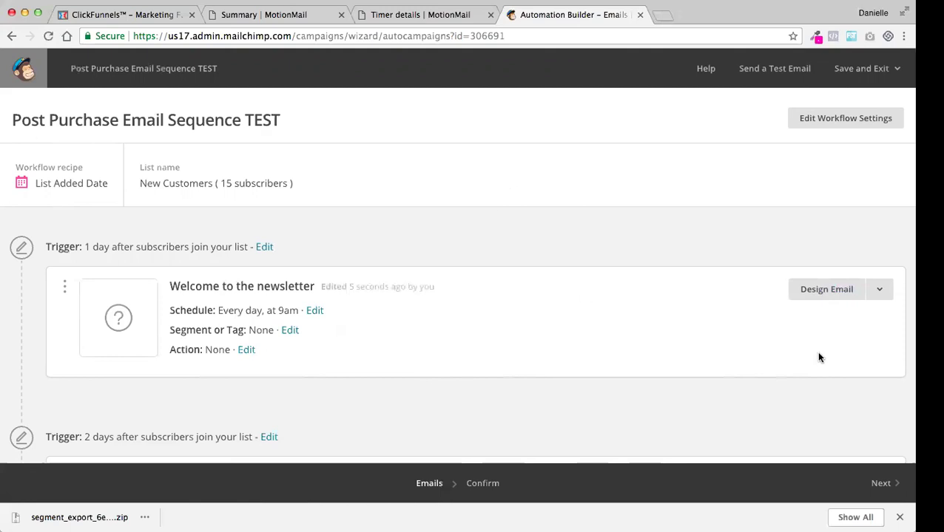
Step: Open the workflow's first email for design and name it "Day 25: Subject – Yippeee!!"
{"action": "left_click", "coordinate": [831, 291]}
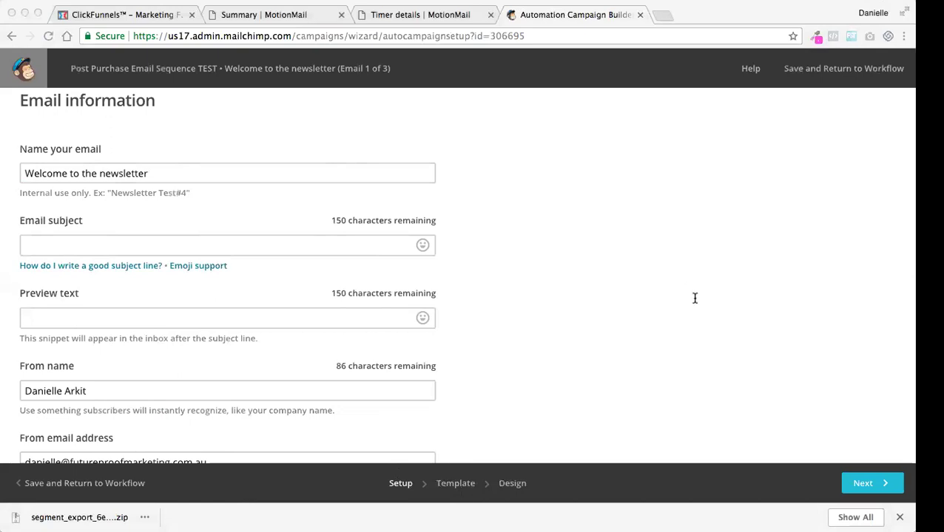
{"action": "left_click", "coordinate": [108, 173]}
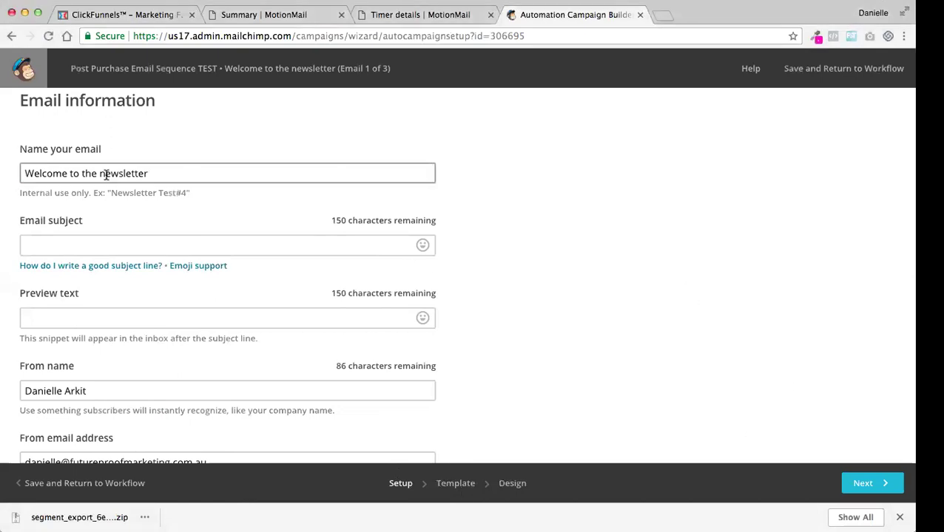
{"action": "triple_click", "coordinate": [124, 174]}
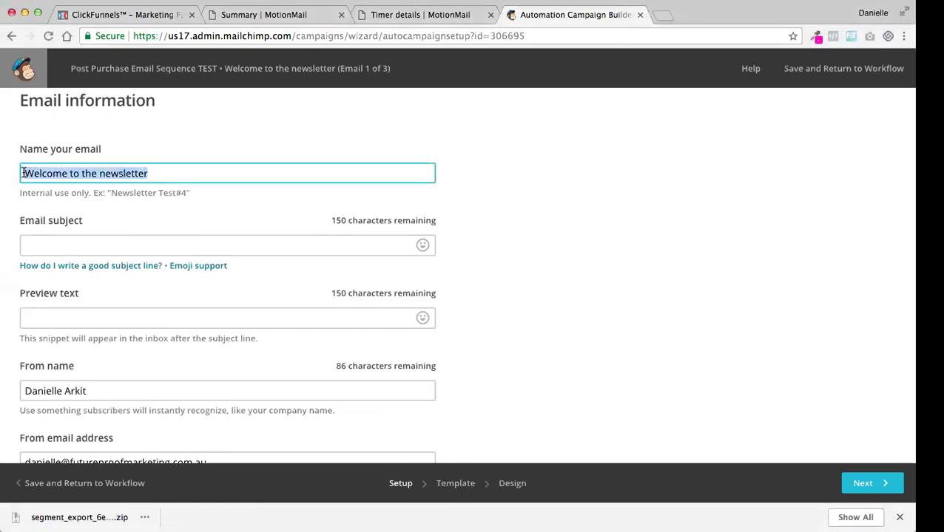
{"action": "type", "text": "Day 25: Subject – Yippeee!!"}
Step: Set the email subject to "Yippeee!!", without the day and subject prefix
{"action": "left_click", "coordinate": [92, 244]}
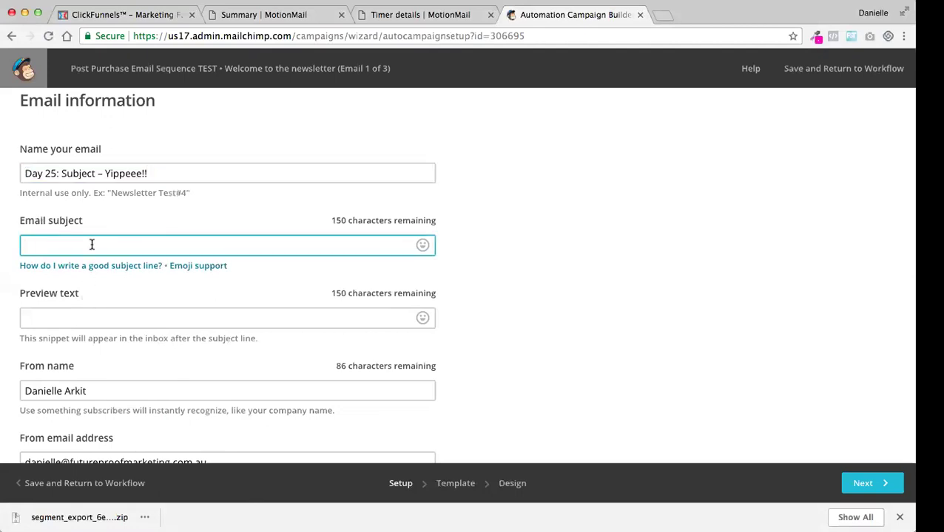
{"action": "type", "text": "Day 25: Subject – Yippeee!!"}
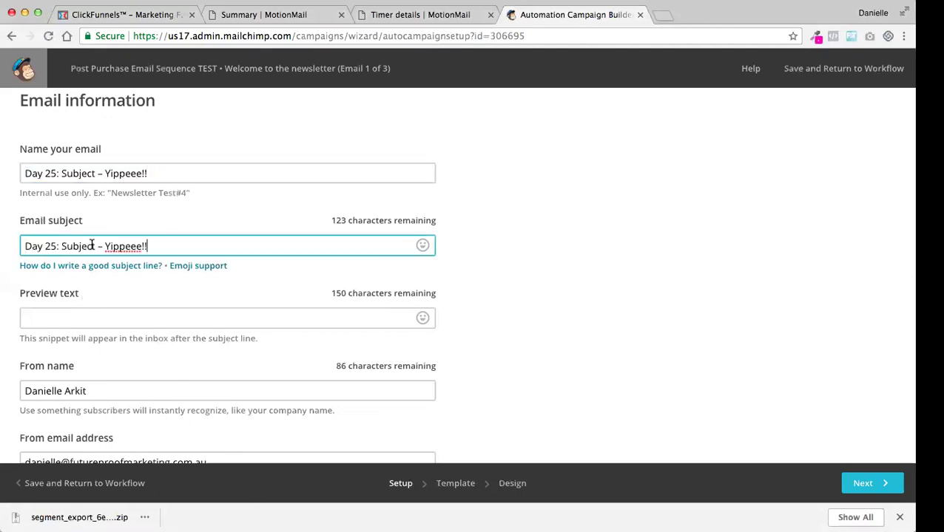
{"action": "left_click", "coordinate": [116, 219]}
{"action": "left_click_drag", "start_coordinate": [104, 246], "coordinate": [6, 245]}
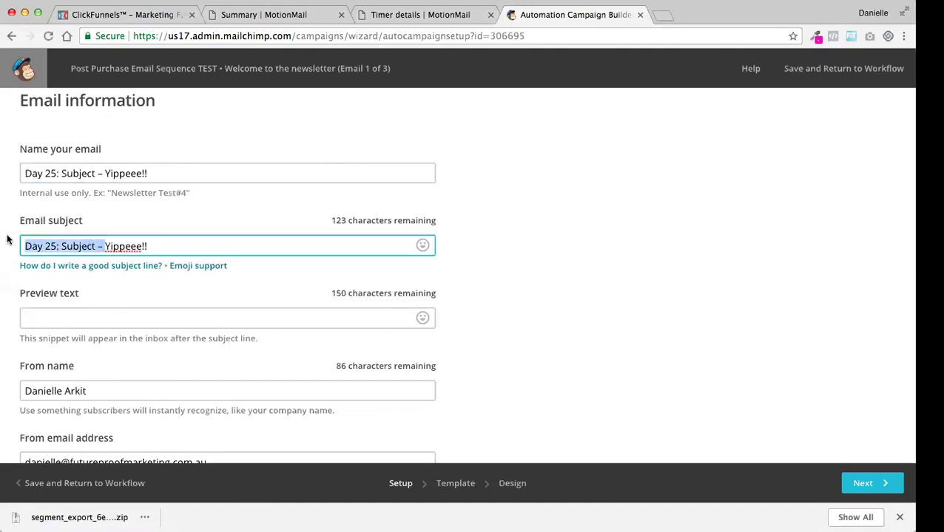
{"action": "key", "text": "BackSpace"}
{"action": "left_click", "coordinate": [166, 222]}
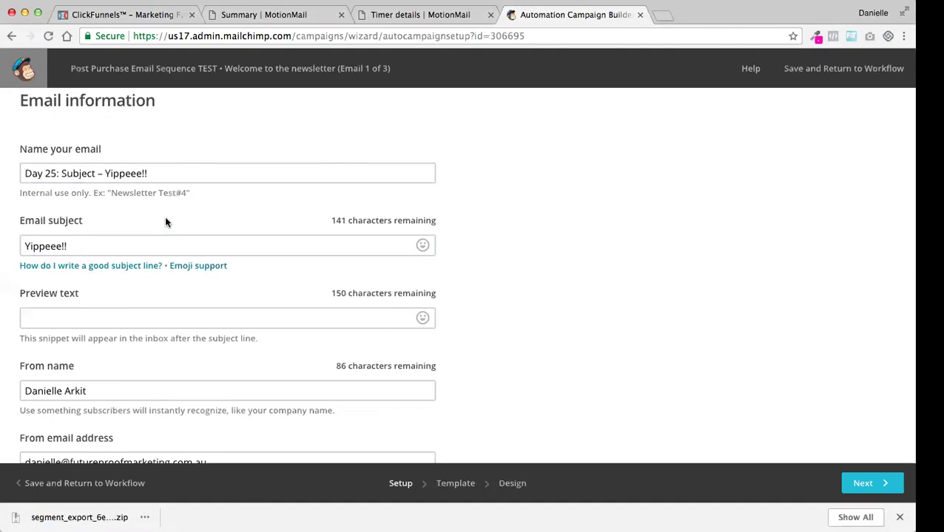
{"action": "left_click", "coordinate": [95, 246]}
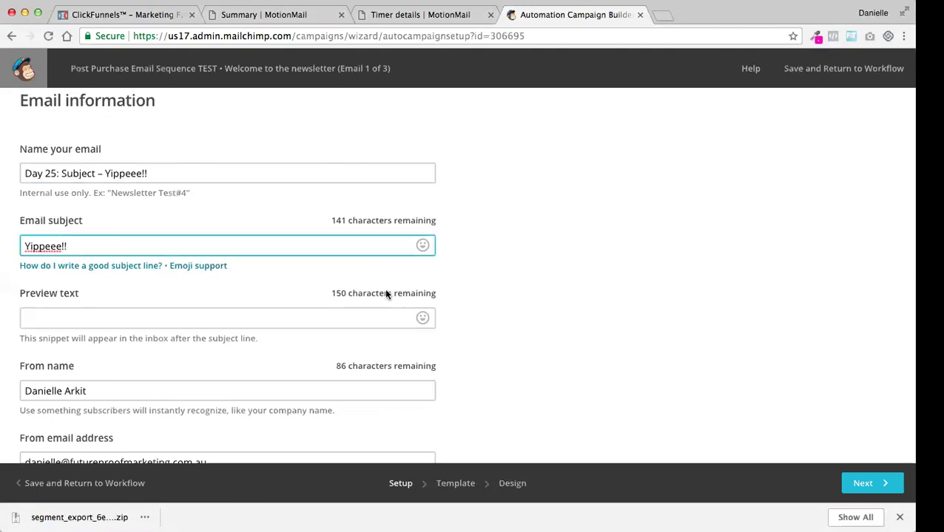
{"action": "left_click", "coordinate": [514, 294]}
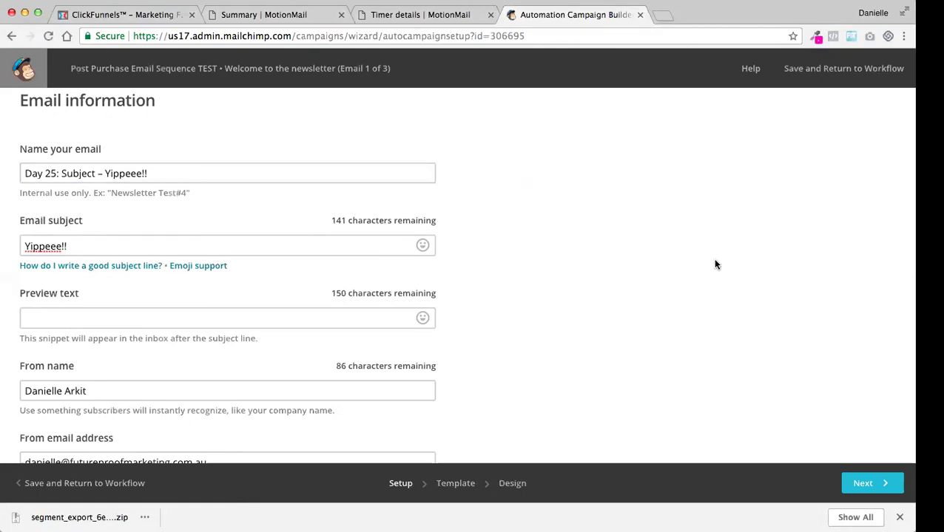
Step: Proceed to the template choice and pick a basic text layout for the email
{"action": "left_click", "coordinate": [860, 483]}
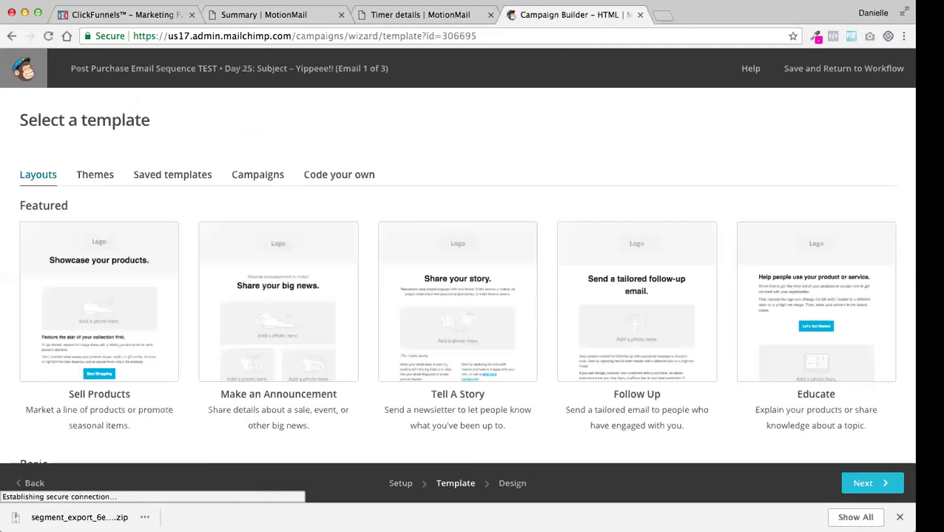
{"action": "scroll", "coordinate": [465, 275], "scroll_direction": "down", "scroll_amount": 5}
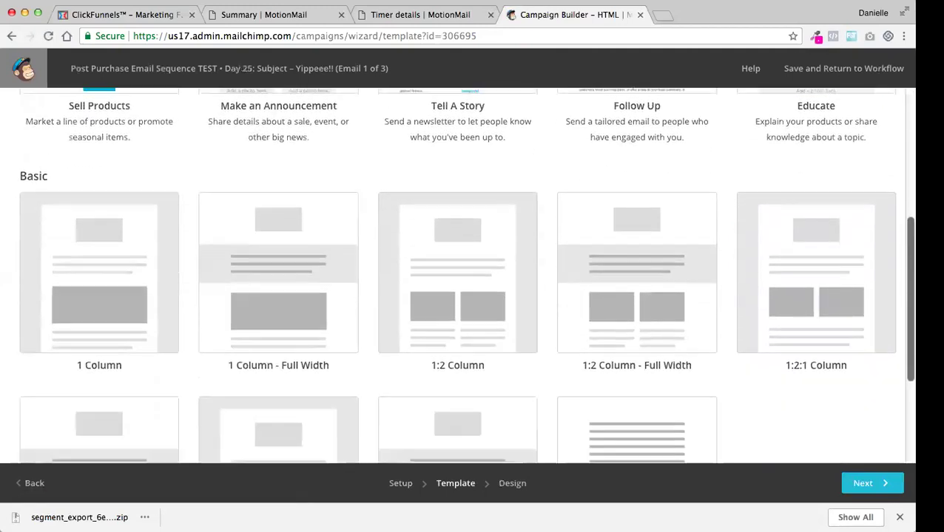
{"action": "scroll", "coordinate": [605, 312], "scroll_direction": "down", "scroll_amount": 3}
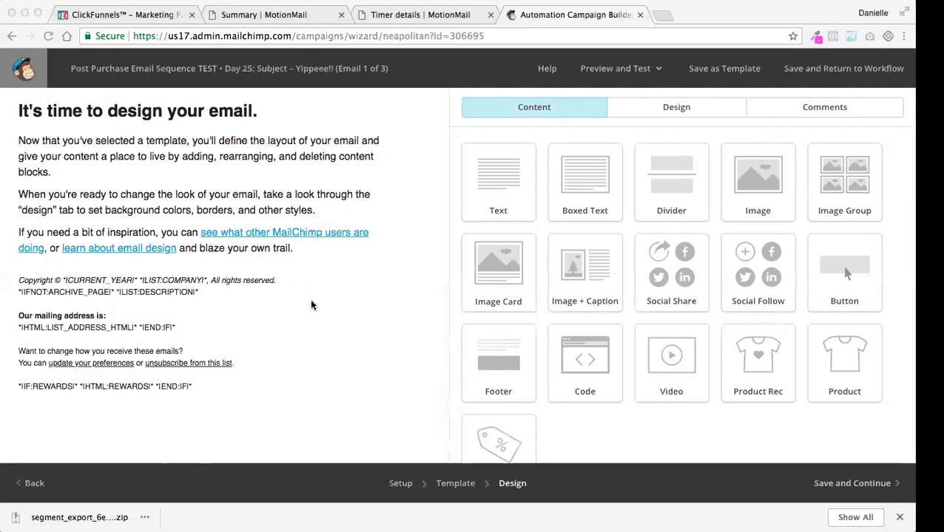
Step: Delete the heading block "It's time to design your email." from the email layout
{"action": "left_click", "coordinate": [235, 117]}
{"action": "left_click", "coordinate": [382, 111]}
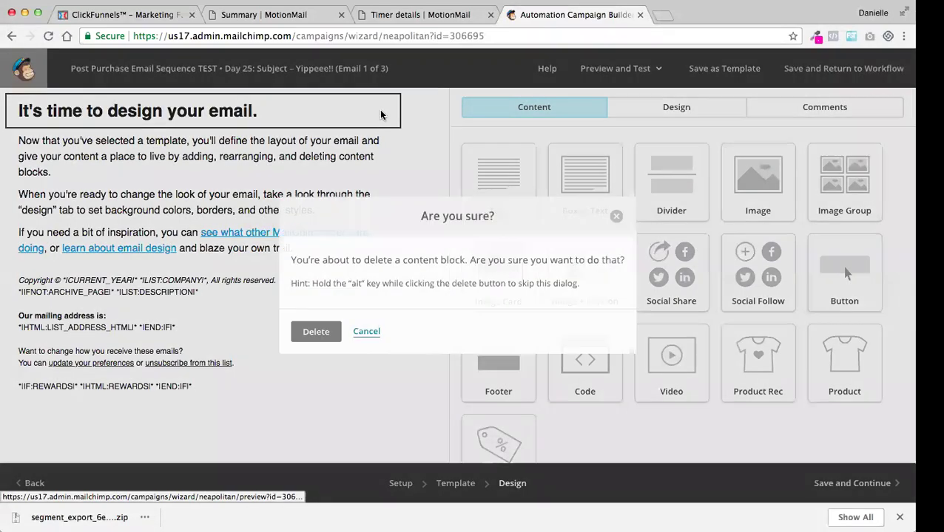
{"action": "left_click", "coordinate": [316, 333]}
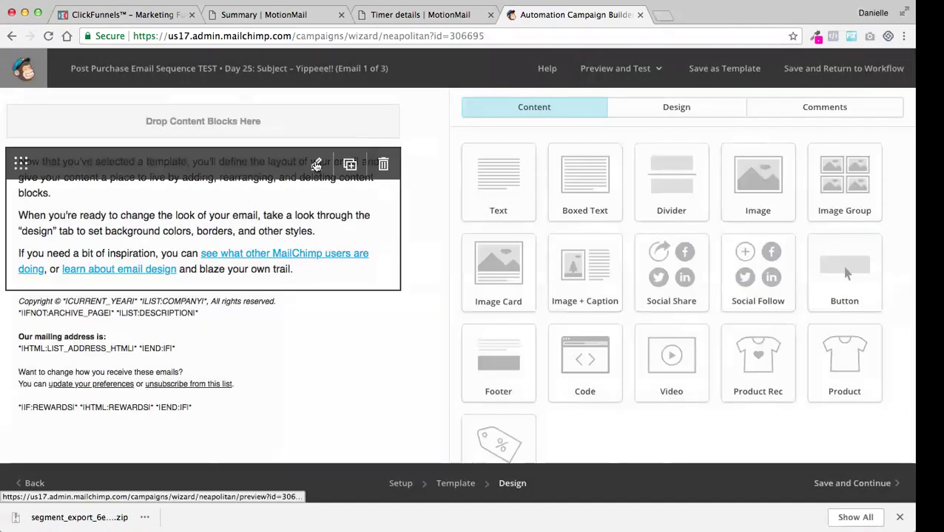
Step: Replace the placeholder body text with the booking confirmation copy starting "You are now booked into the <Name of Program>!" and save the block
{"action": "left_click", "coordinate": [316, 164]}
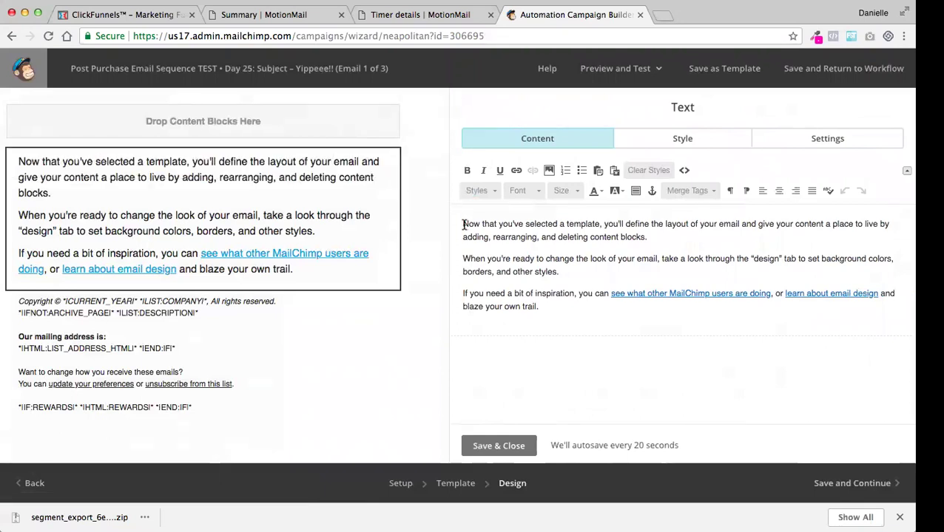
{"action": "left_click_drag", "start_coordinate": [464, 222], "coordinate": [581, 383]}
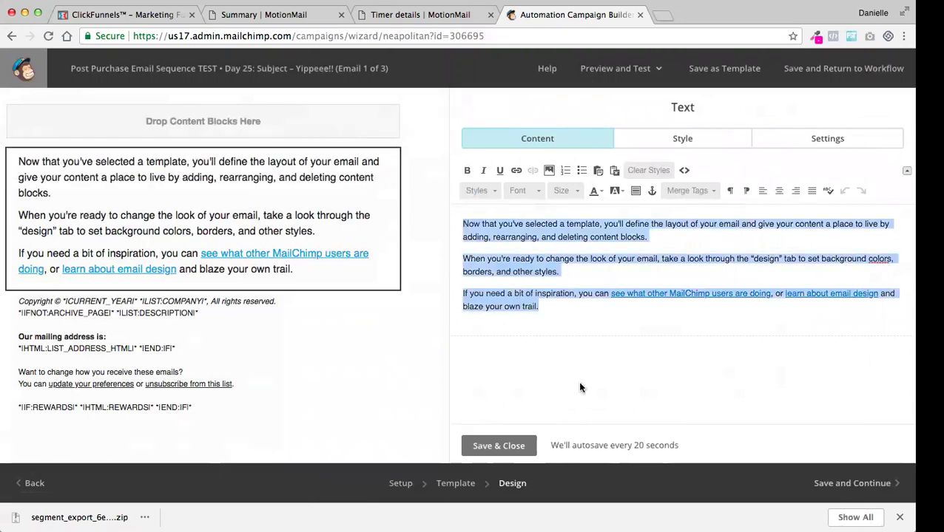
{"action": "type", "text": "You are now booked into the <Name of Program>!  Here's the deets: Date: <insert date> Time: <time> <If online you don't need to put this information in obviously>  What you need to know: <Any other information your client will need>  What you need to bring: <anything they need to bring (for live event) only)>  <Upsell Offer>:  Support Information:  (this is super important, it is how they contact you if they need any extra help or support). Make sure you define what it and isn't included here.  <Talk about how excited you are, how awesome it will be and how you can't wait until they are able to <outcome, outcome, outcome>>  Your Coach, <Signature & What it is you do>"}
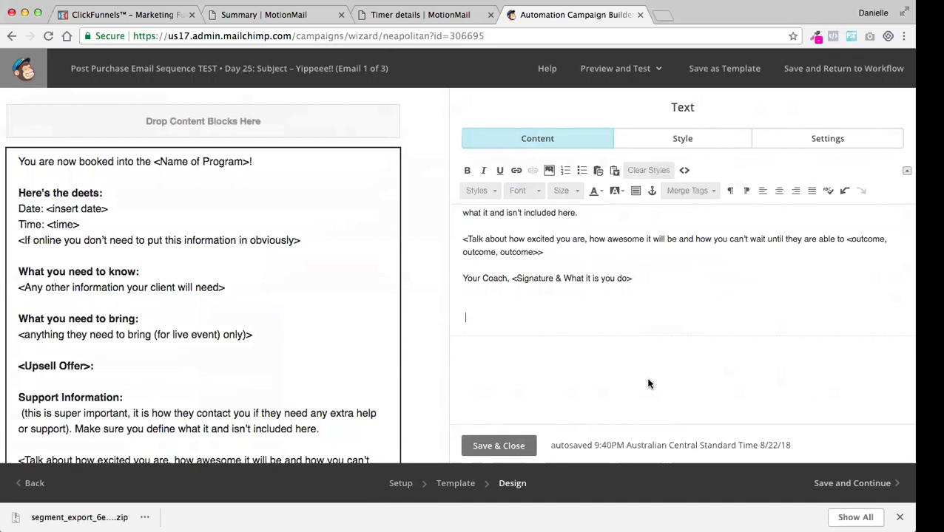
{"action": "left_click", "coordinate": [516, 444]}
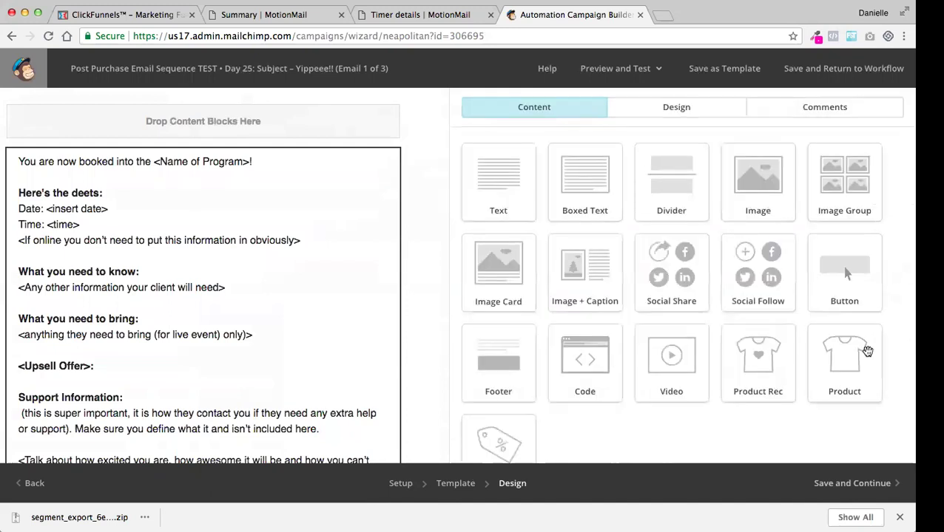
Step: Save the email design and return to the workflow, going down to the Past highlights email
{"action": "left_click", "coordinate": [882, 492]}
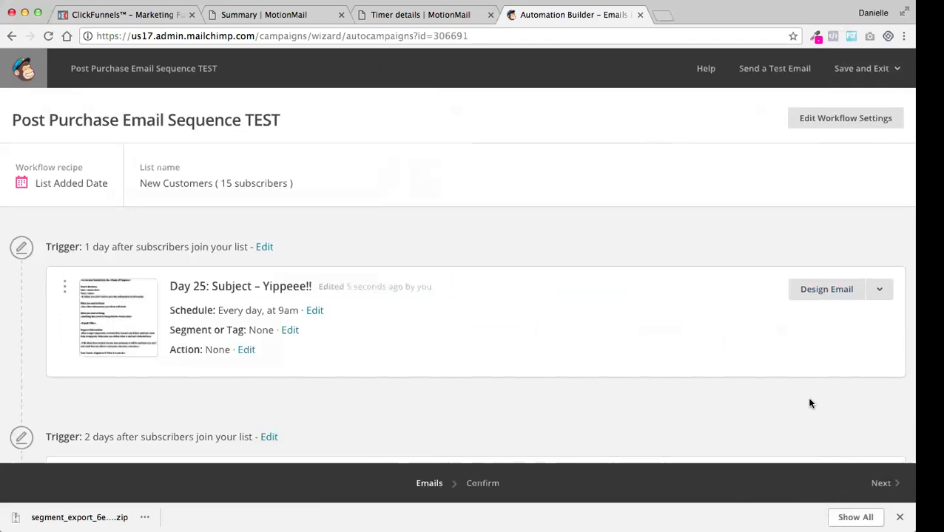
{"action": "scroll", "coordinate": [809, 403], "scroll_direction": "down", "scroll_amount": 2}
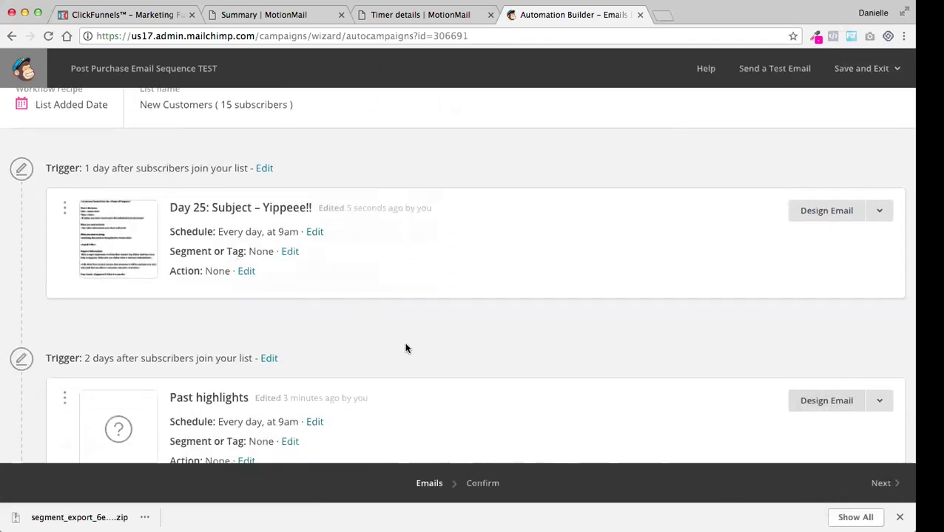
{"action": "scroll", "coordinate": [414, 350], "scroll_direction": "down", "scroll_amount": 5}
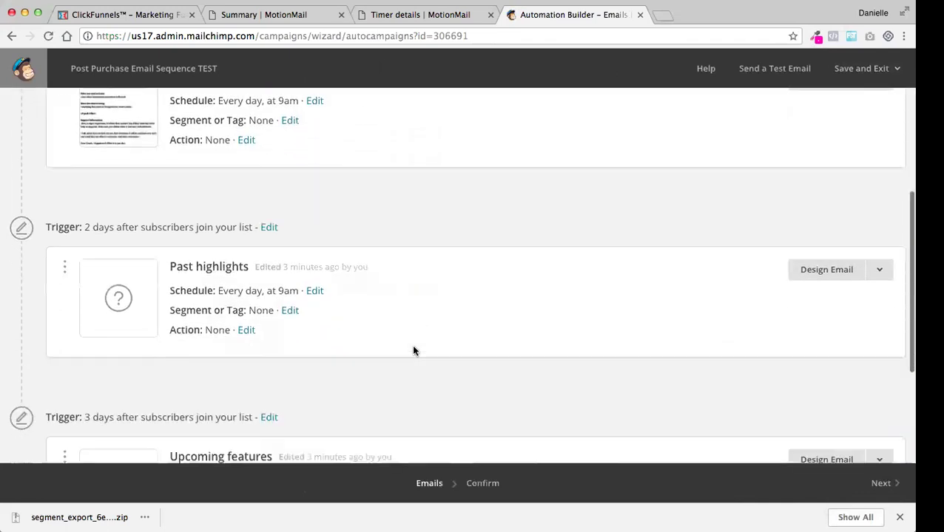
Step: Advance the email workflow to its confirmation stage and save and exit it as a draft without starting the automation
{"action": "scroll", "coordinate": [413, 350], "scroll_direction": "down", "scroll_amount": 3}
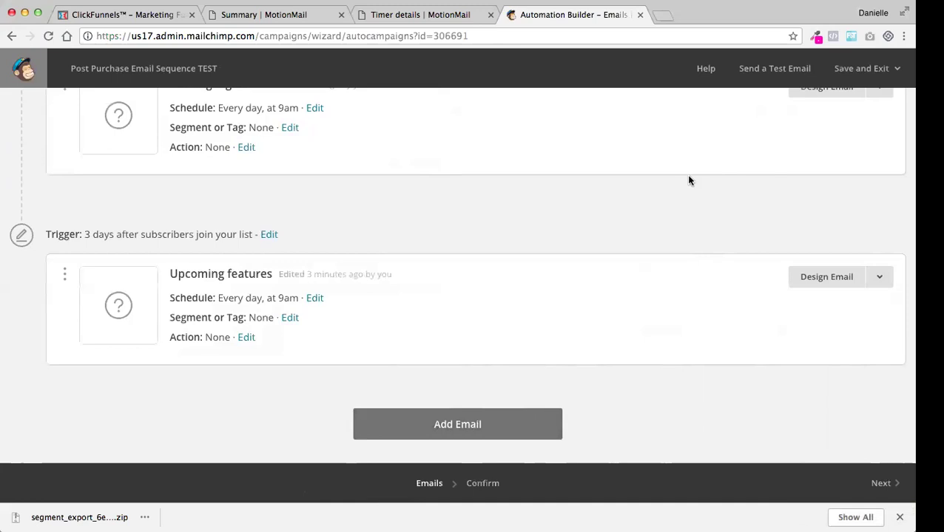
{"action": "left_click", "coordinate": [880, 483]}
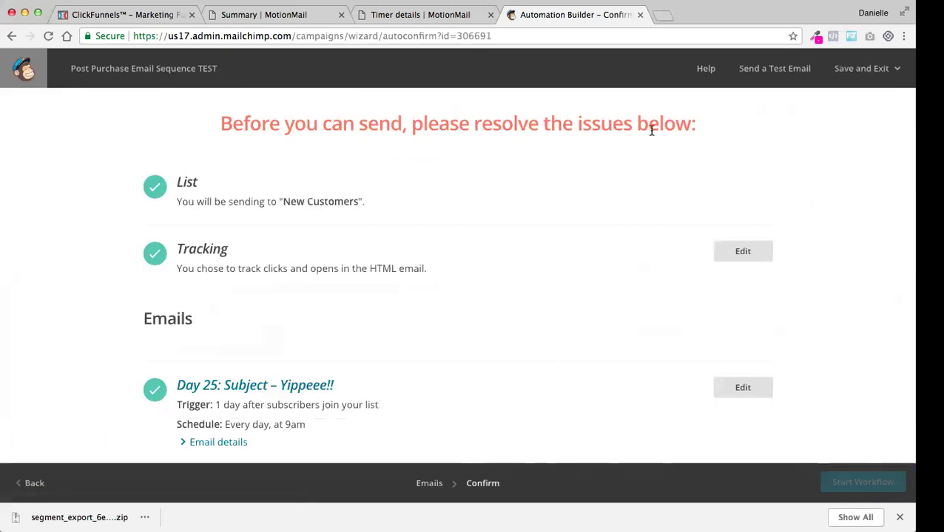
{"action": "left_click", "coordinate": [864, 77]}
{"action": "left_click", "coordinate": [852, 134]}
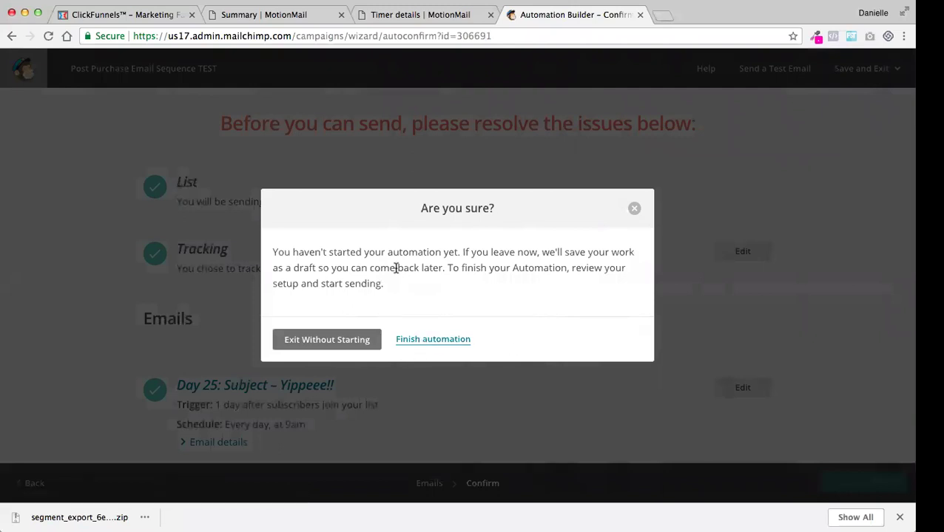
{"action": "left_click", "coordinate": [319, 348]}
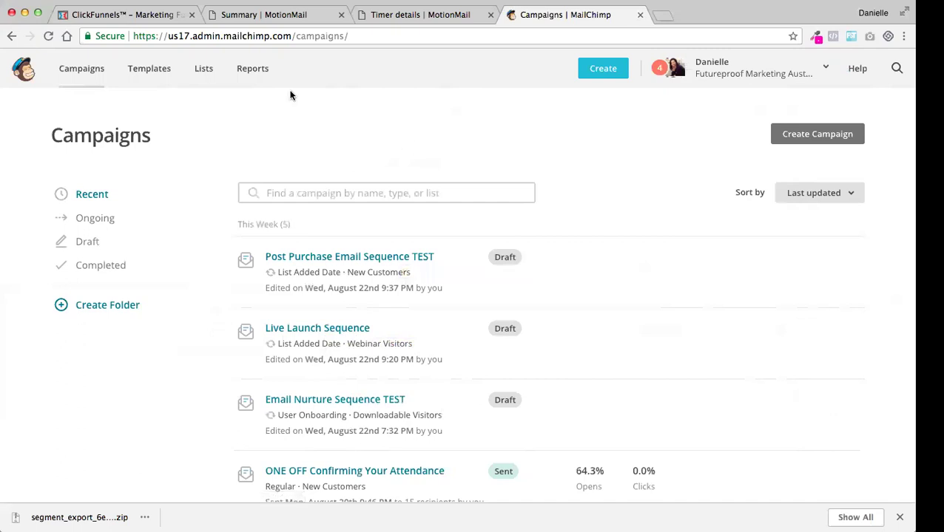
Step: Open the overview of all subscriber lists and look through it down to the last list
{"action": "left_click", "coordinate": [207, 77]}
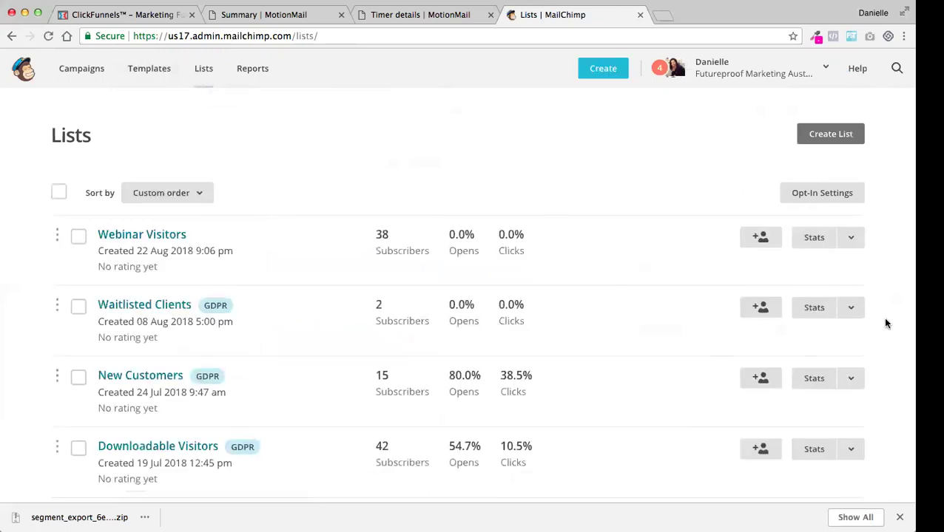
{"action": "scroll", "coordinate": [884, 321], "scroll_direction": "down", "scroll_amount": 3}
{"action": "scroll", "coordinate": [885, 323], "scroll_direction": "down", "scroll_amount": 1}
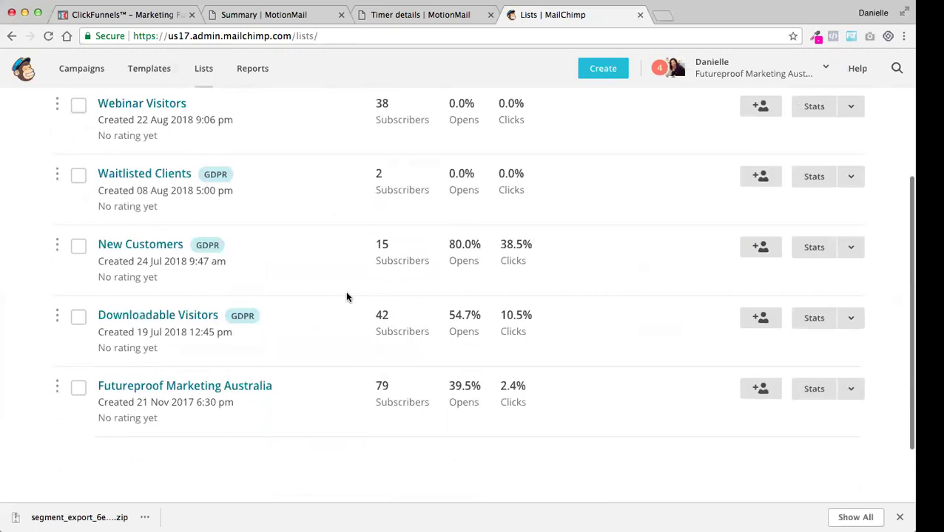